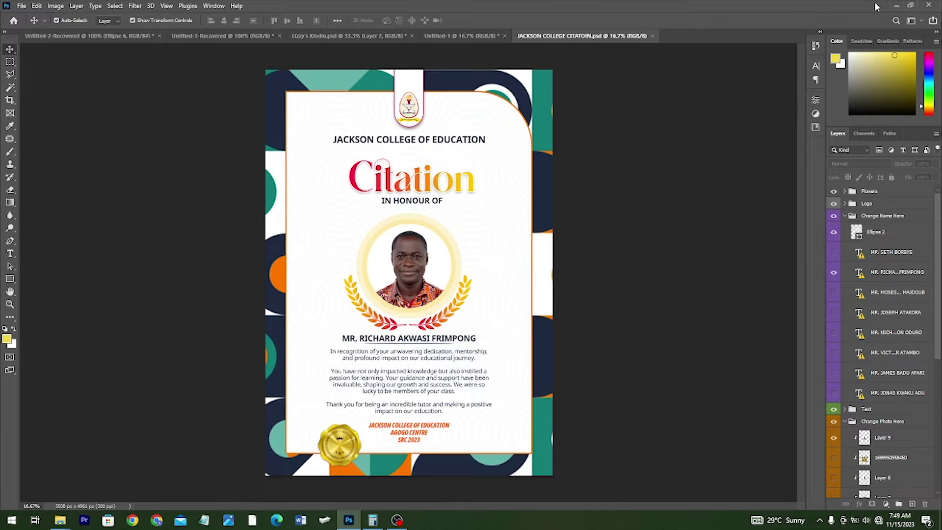
Open 'Saint Barnabas Annual Harvest copy' from USB Drive (G:) in the photo viewer
click(896, 5)
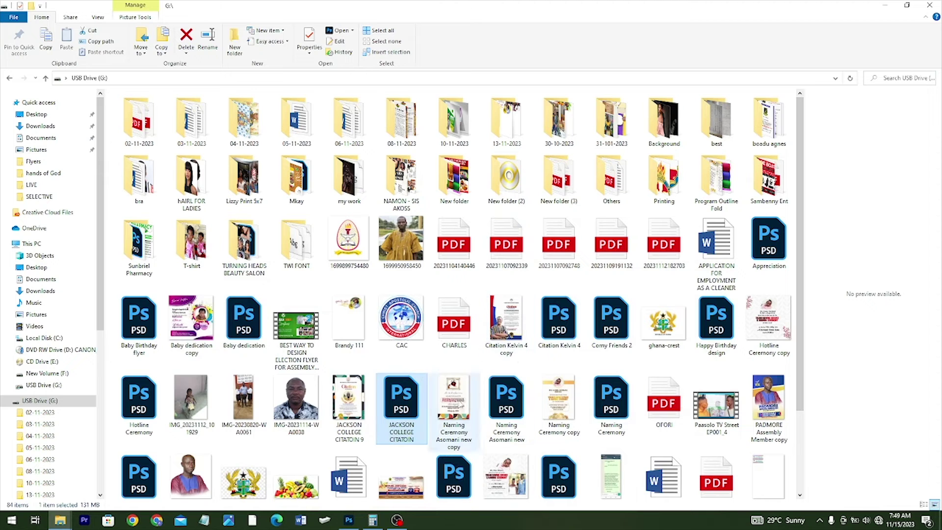
scroll(323, 393, down, 2)
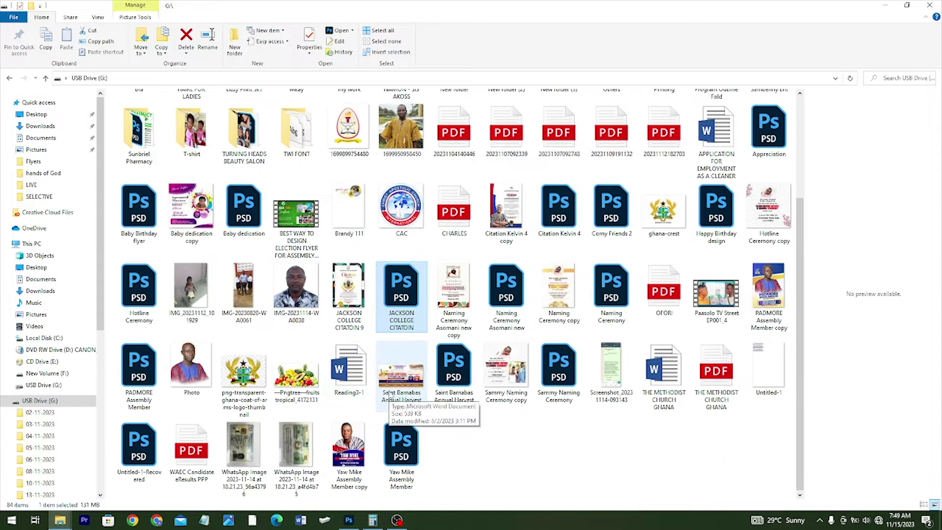
click(408, 382)
double_click(408, 382)
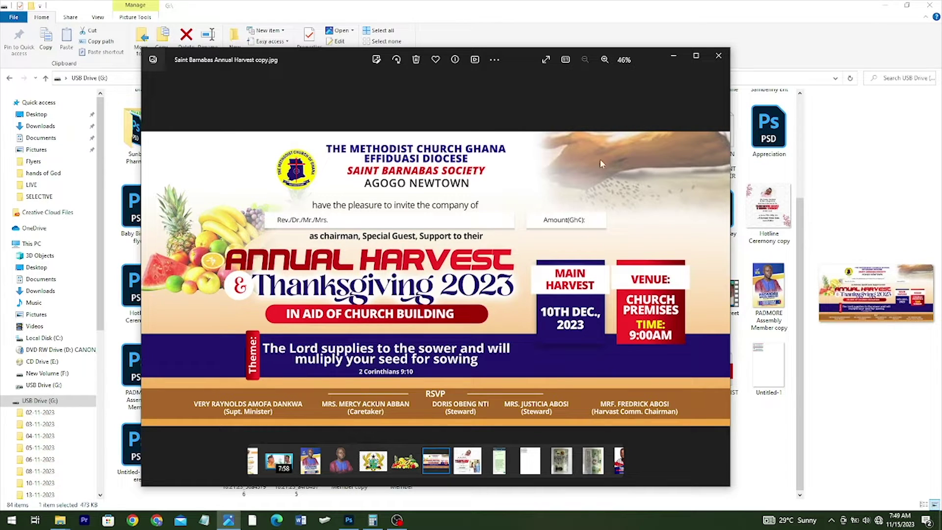
View the harvest flyer full-screen in Photos, then return to JACKSON COLLEGE CITATOIN.psd
click(718, 55)
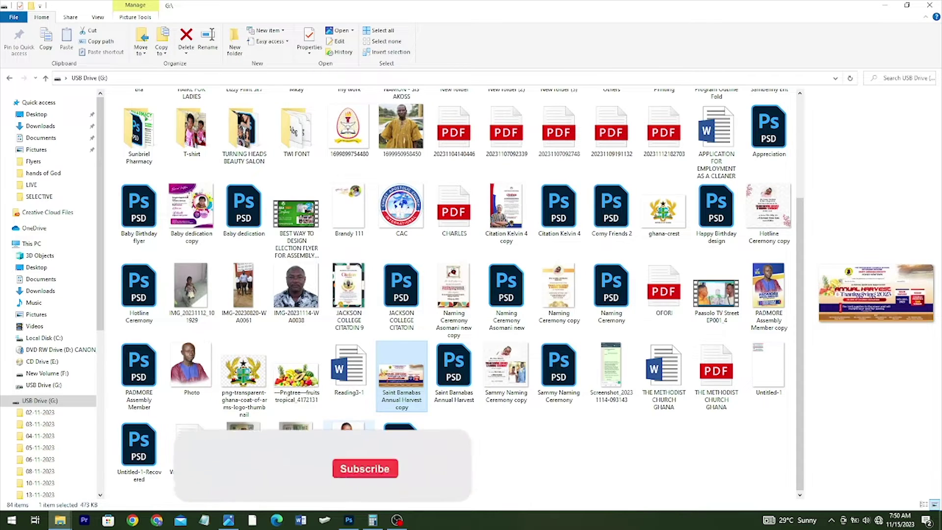
click(347, 521)
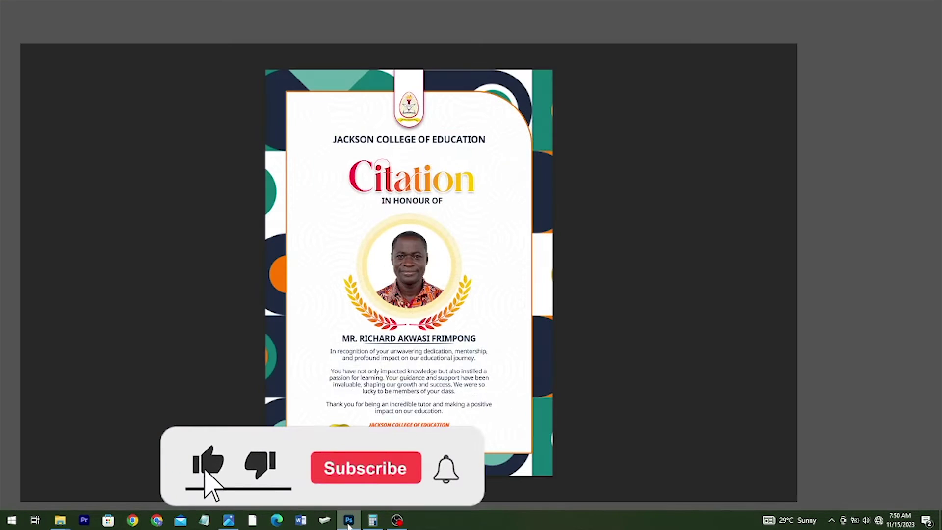
click(359, 515)
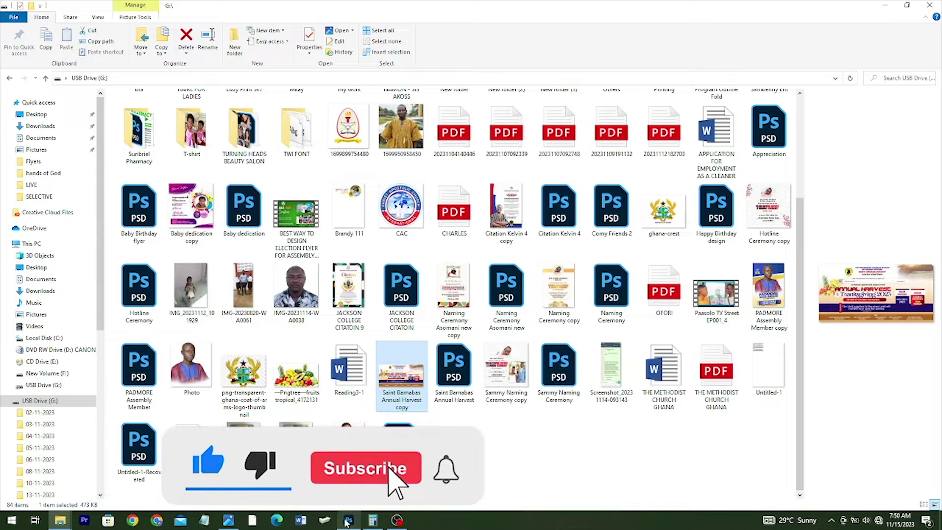
click(229, 521)
click(697, 55)
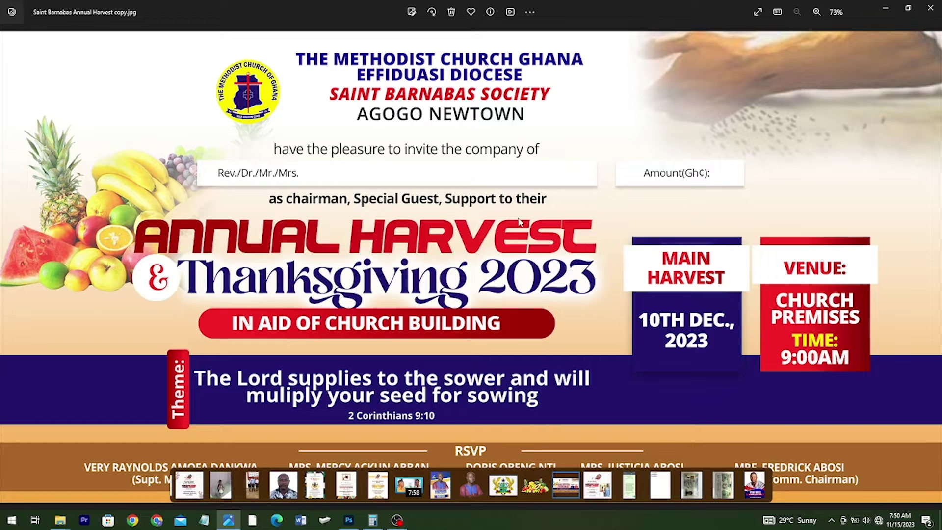
click(349, 520)
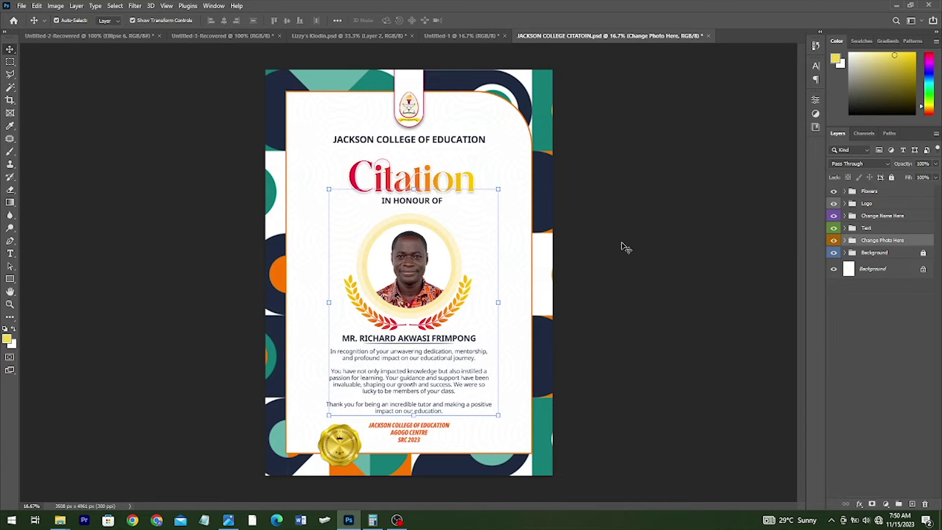
Hide the Flowers, Logo, Change Name Here, Text and Change Photo Here groups, then unlock and expand Background
drag(834, 191, 836, 242)
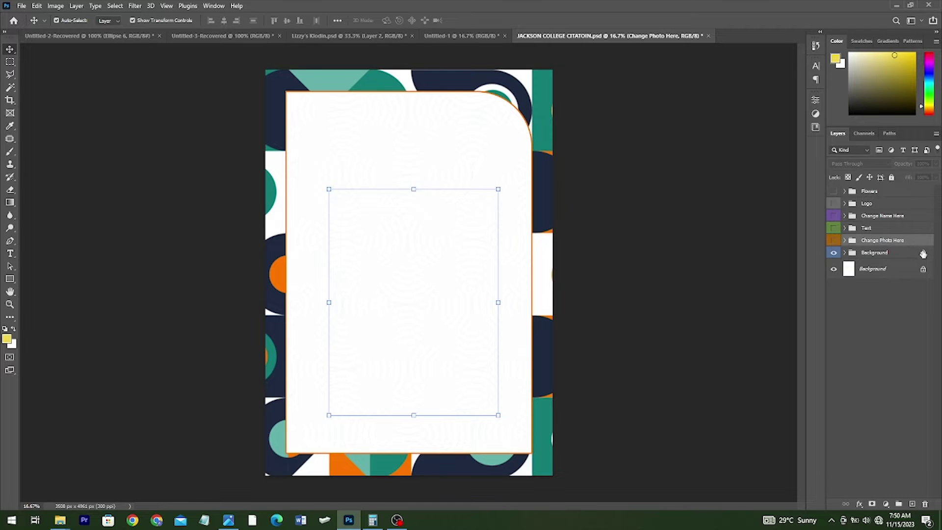
click(925, 254)
click(845, 253)
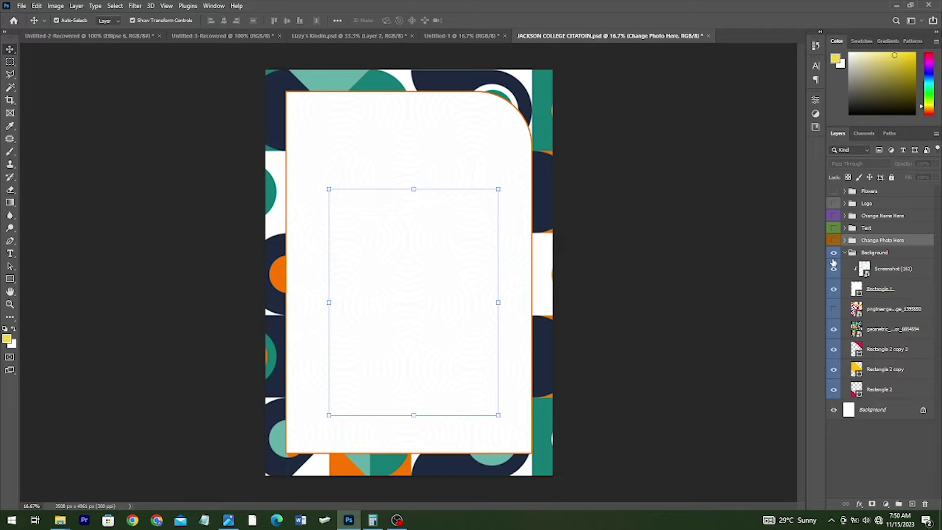
Hide Screenshot (161) and Rectangle 1, keeping the geometric pattern and Rectangle 2 copy 2 visible
click(836, 274)
click(836, 288)
click(834, 329)
click(834, 349)
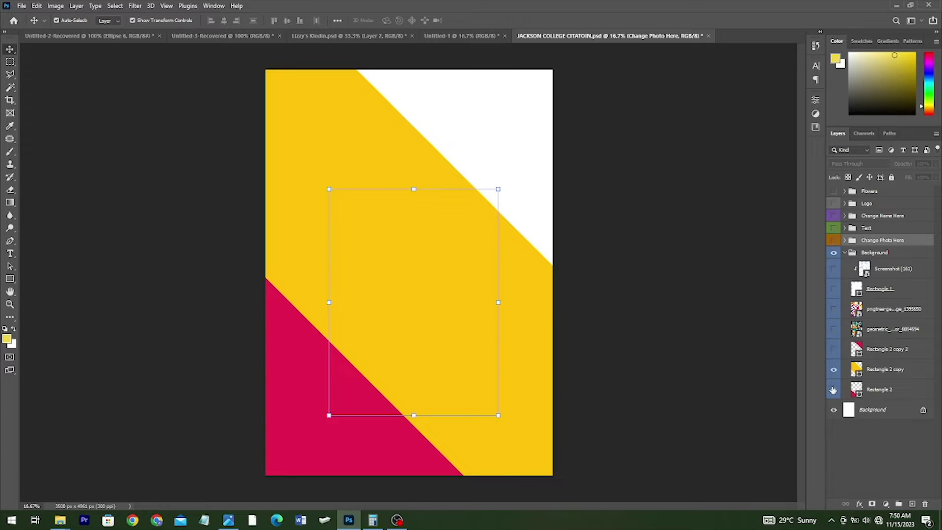
click(834, 350)
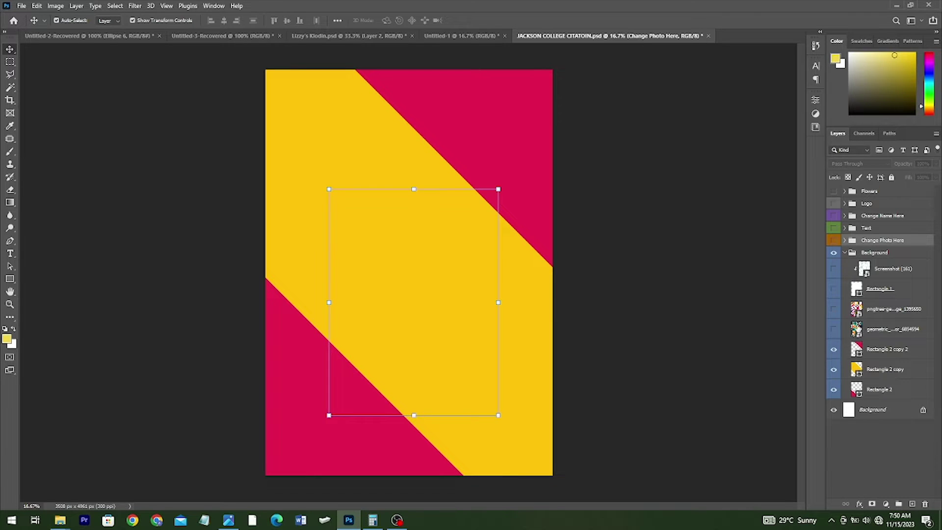
click(835, 329)
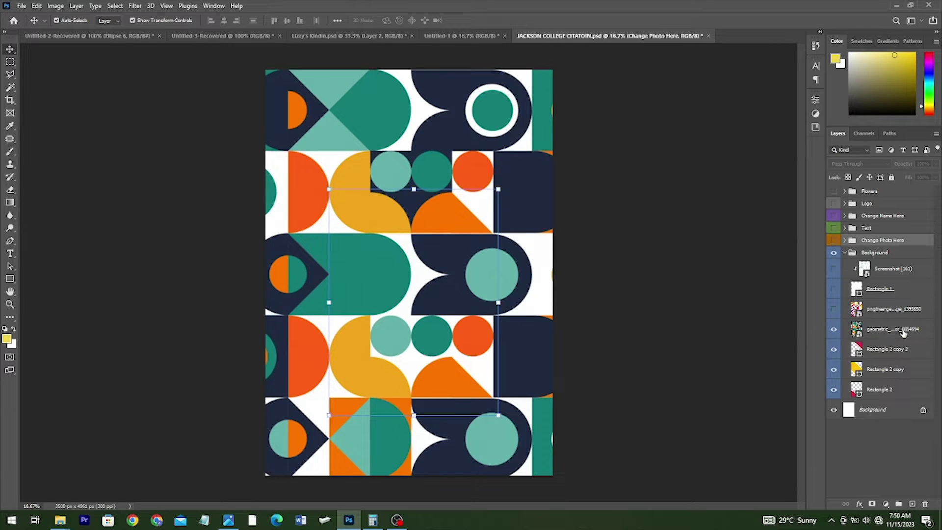
Compare the pngtree pattern with the geometric pattern, keeping the geometric pattern visible
click(884, 333)
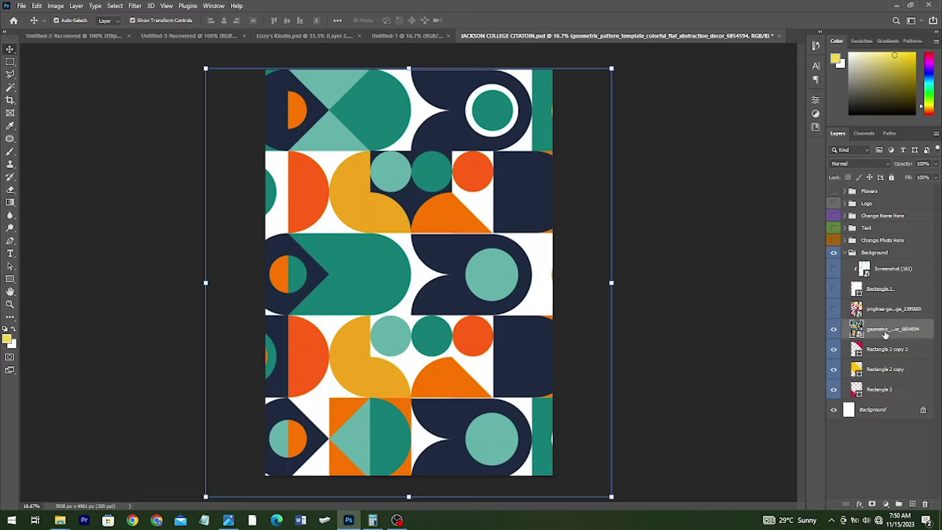
click(834, 309)
click(834, 309)
click(834, 330)
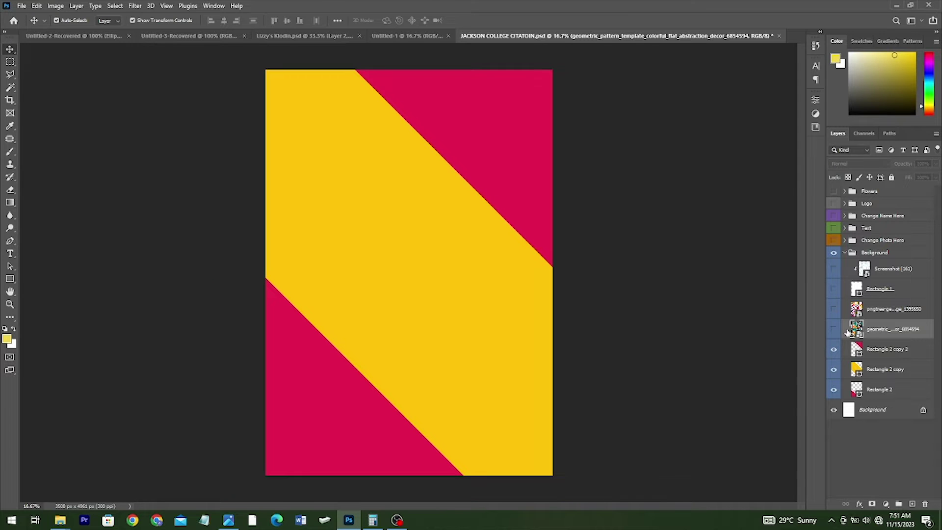
click(833, 329)
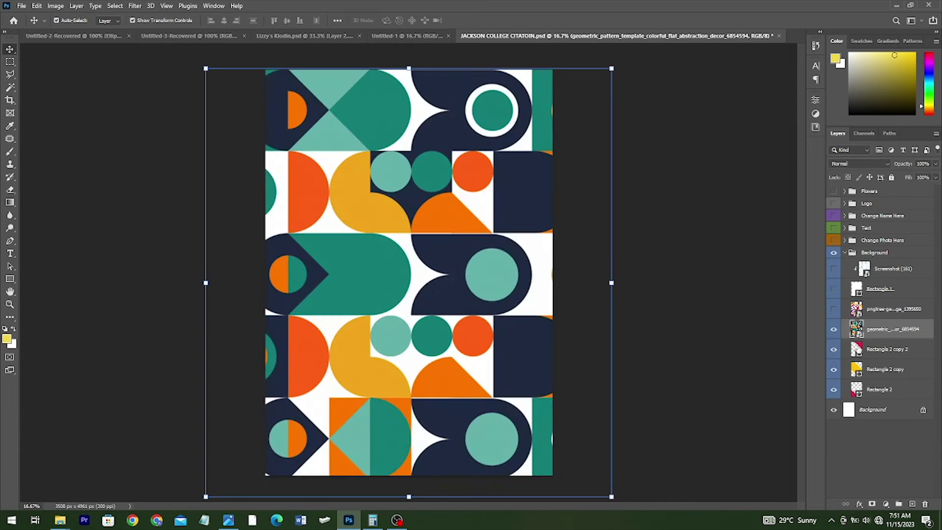
click(834, 330)
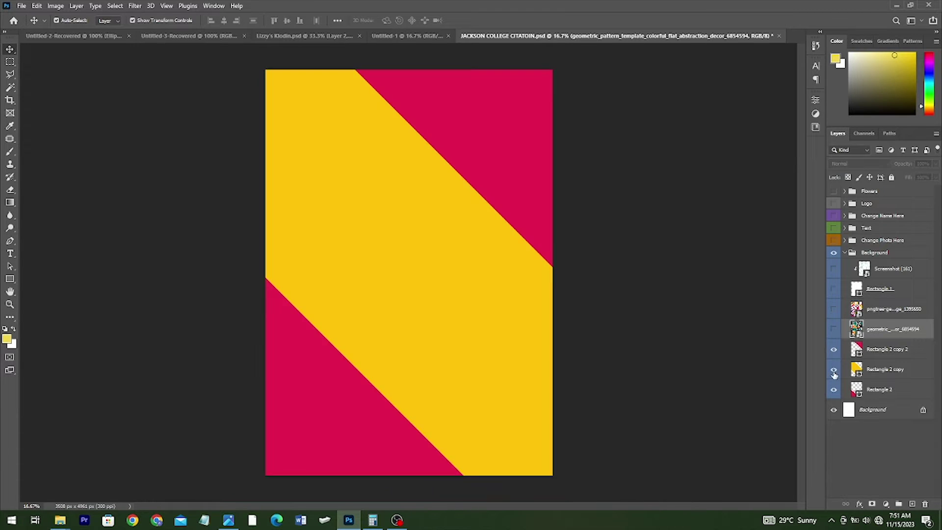
click(833, 329)
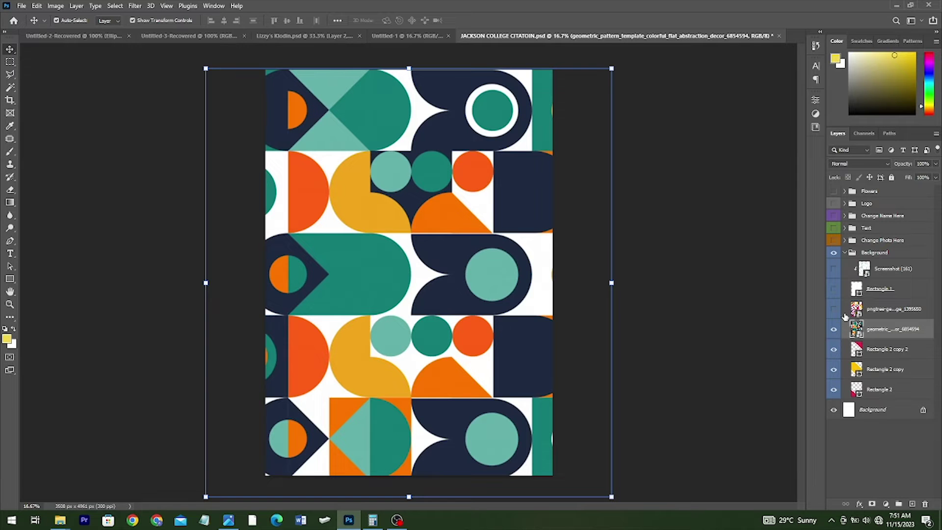
Show the white Rectangle 1 panel, trying and undoing a rounded top-left corner
click(834, 288)
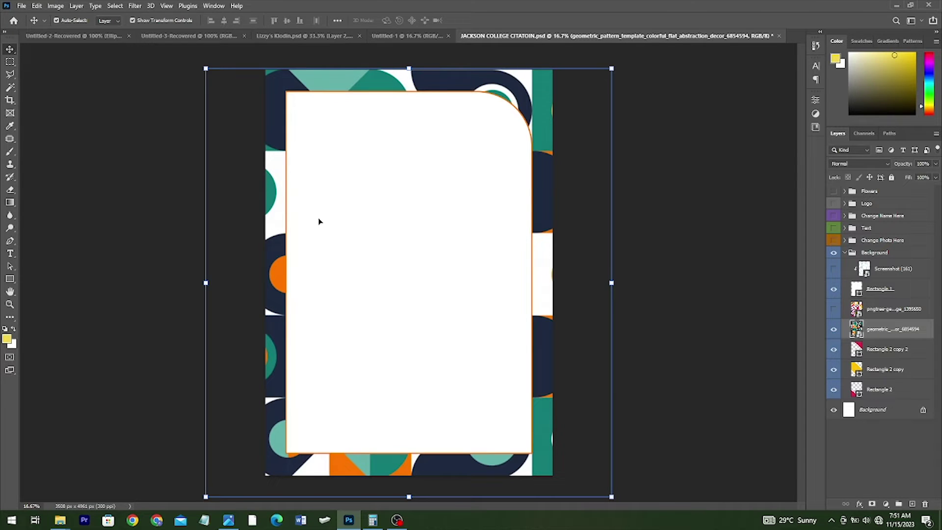
click(436, 163)
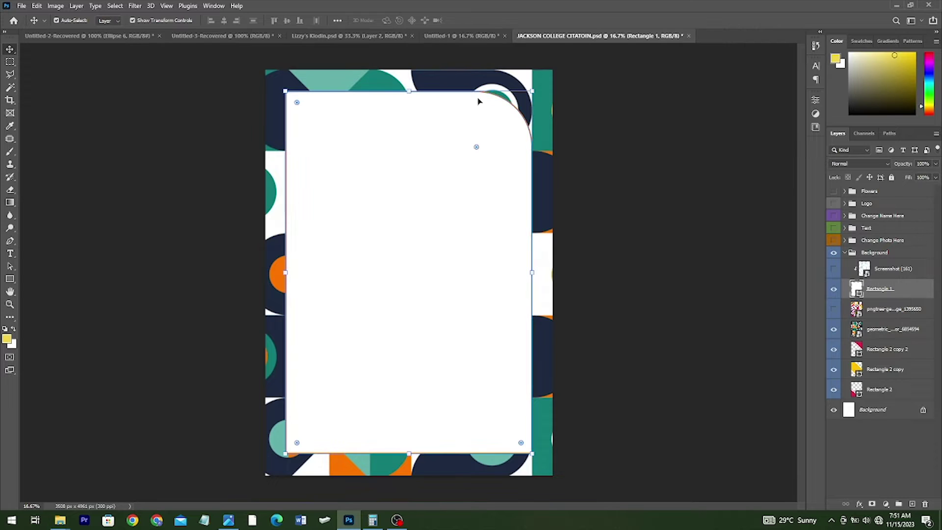
drag(297, 102, 348, 152)
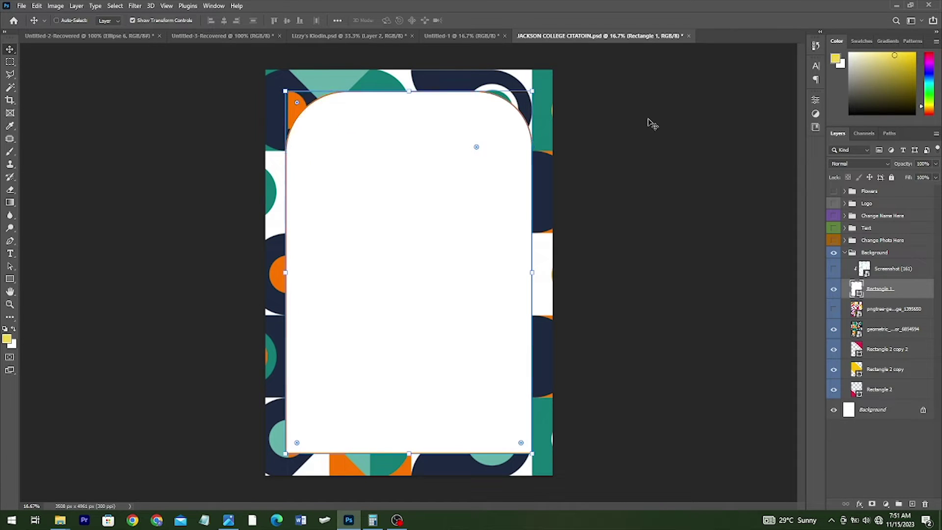
key(ctrl+z)
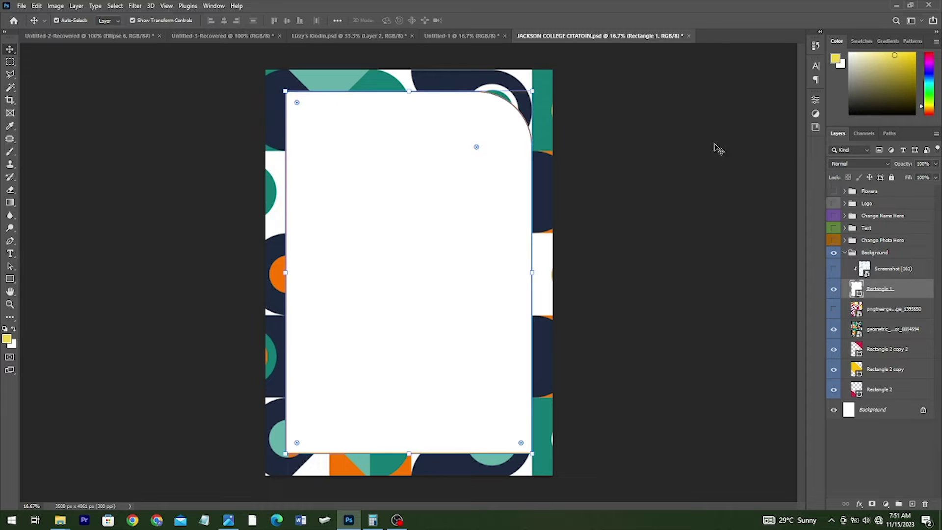
click(848, 253)
click(844, 252)
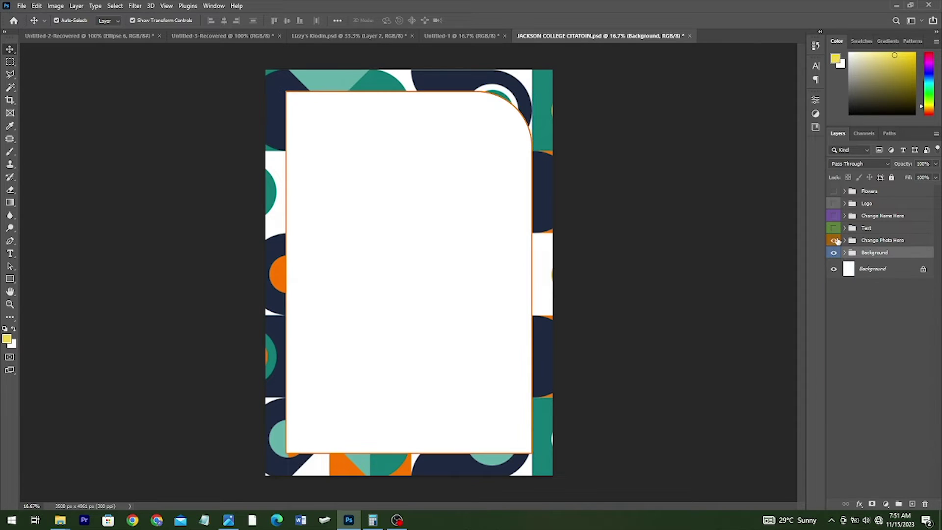
click(834, 240)
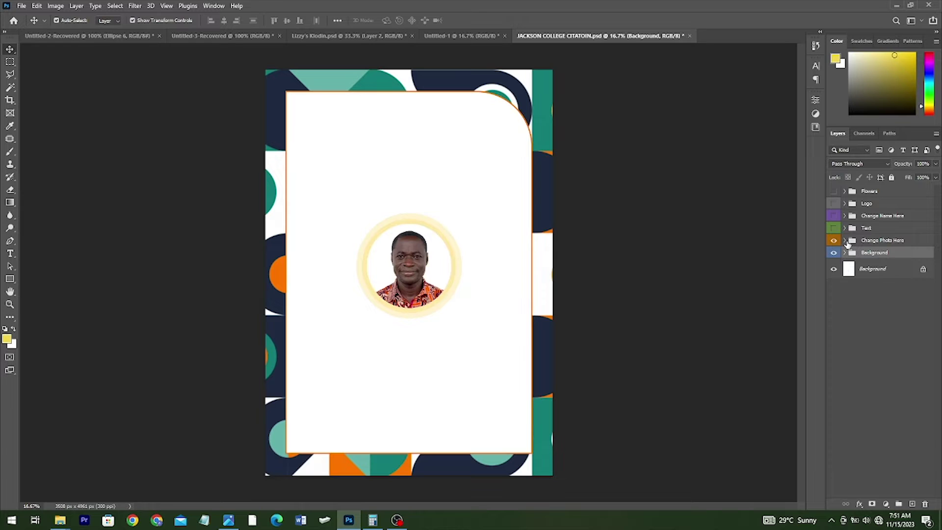
click(845, 241)
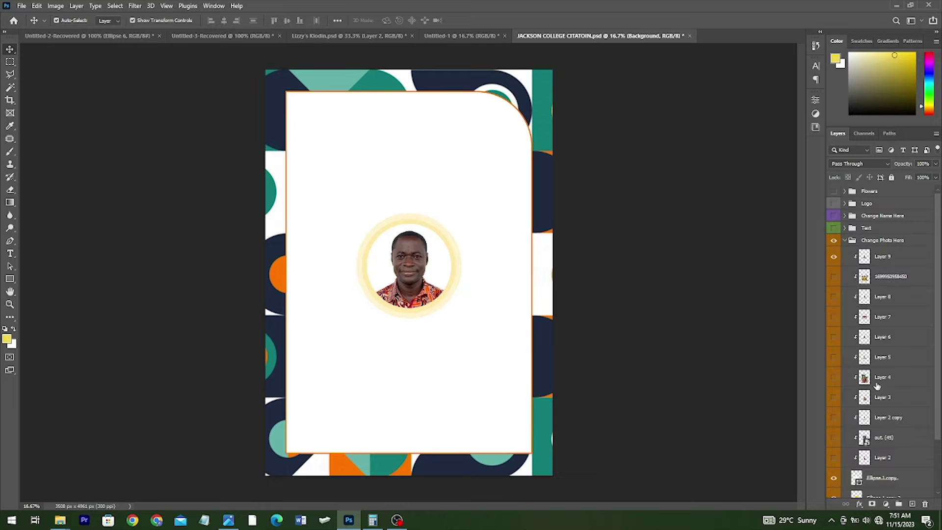
scroll(877, 386, down, 3)
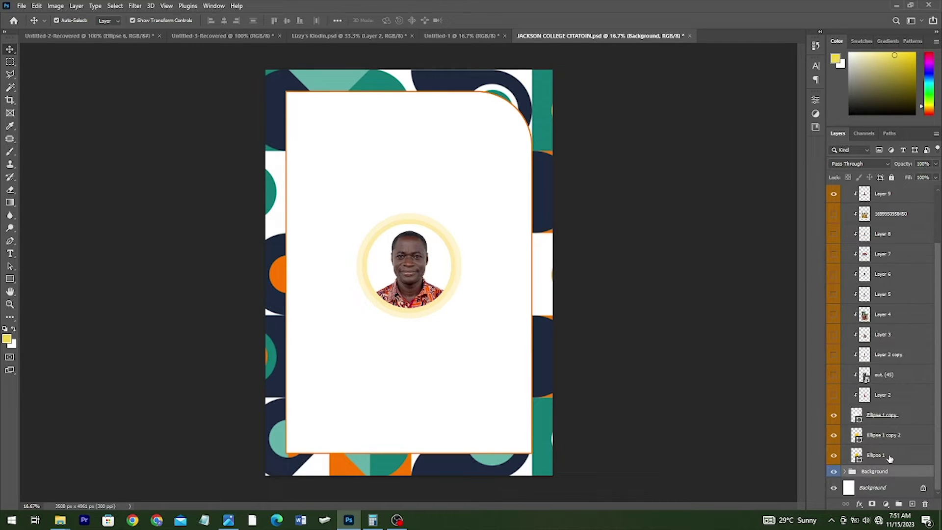
click(889, 456)
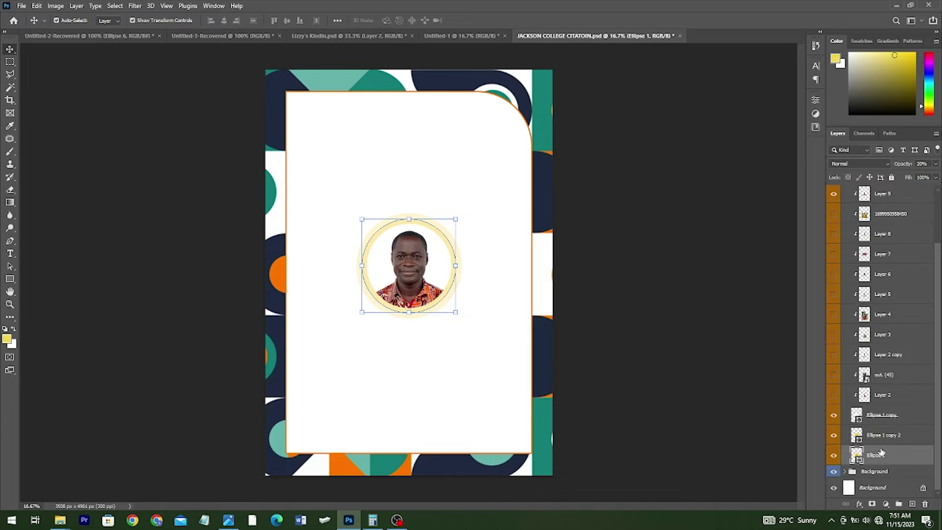
click(887, 419)
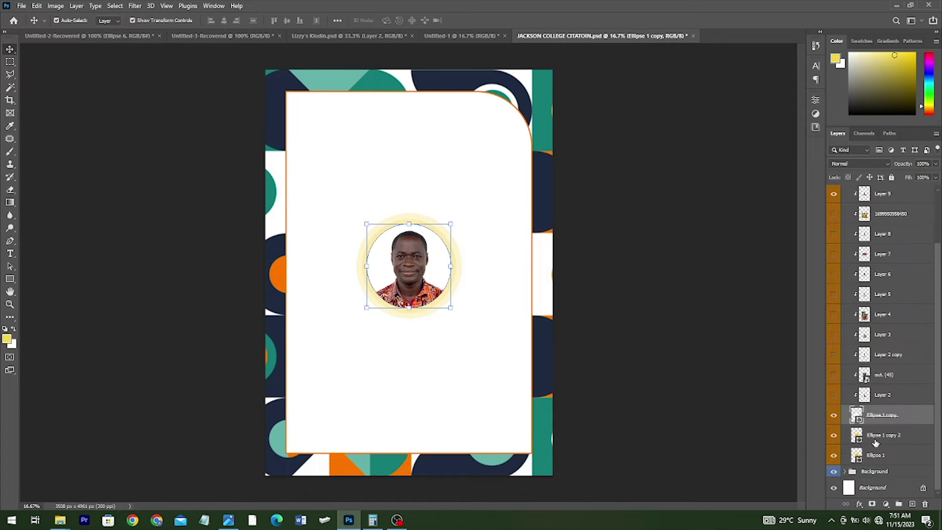
click(879, 437)
click(877, 454)
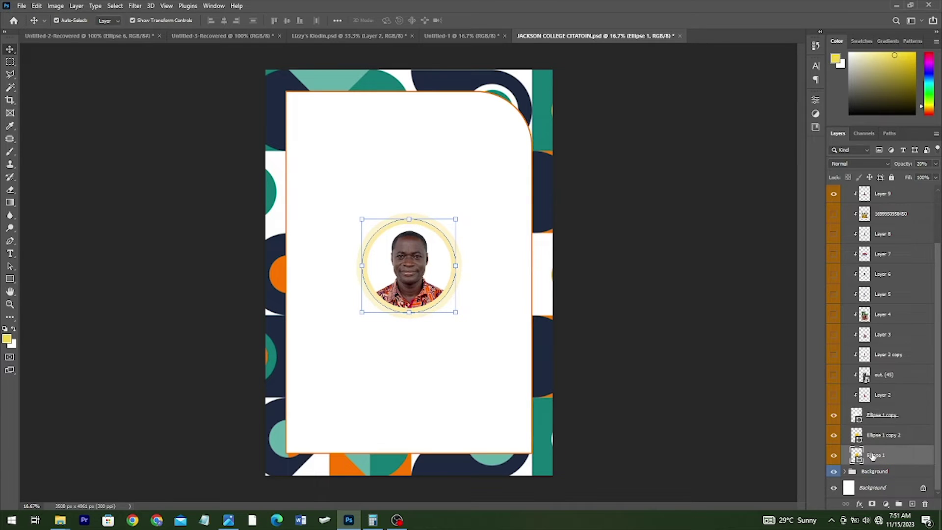
click(898, 440)
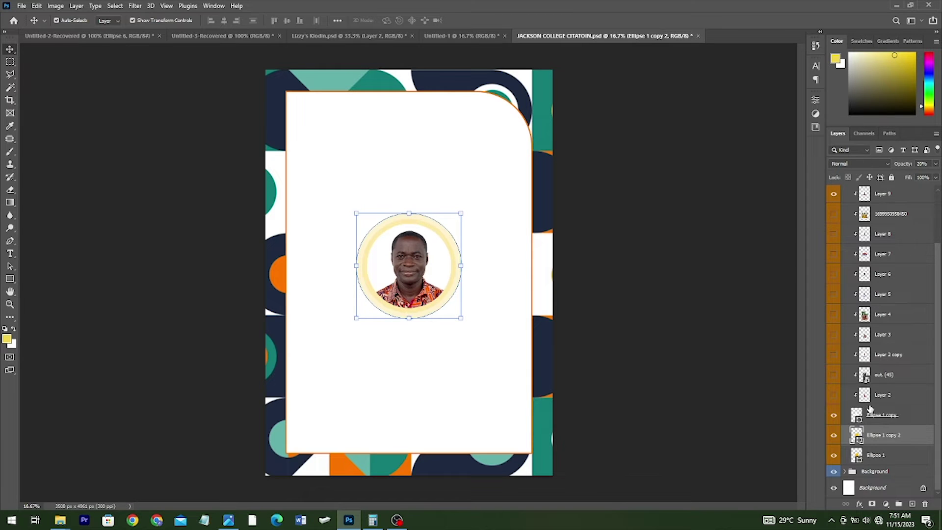
scroll(859, 295, up, 2)
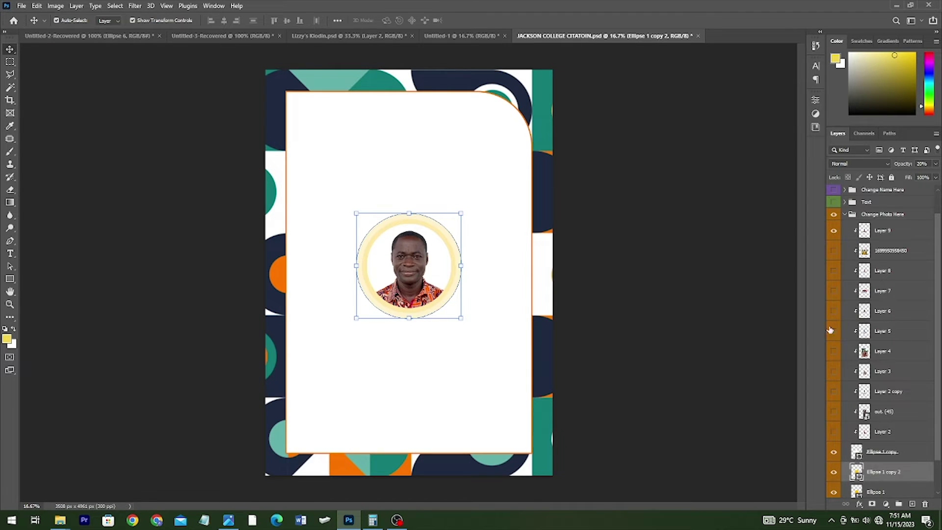
Turn on the Text group to reveal the heading, Citation title and paragraphs, then open Character settings for the title
click(844, 215)
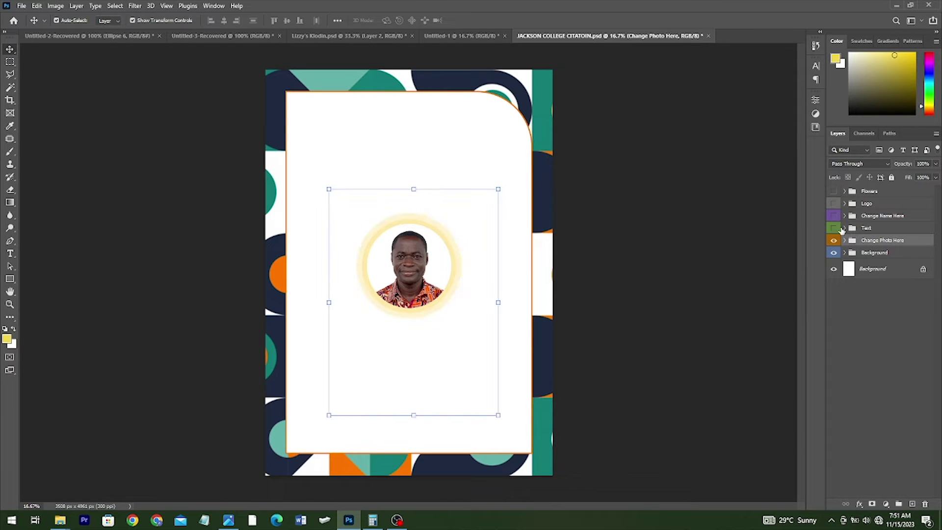
click(834, 228)
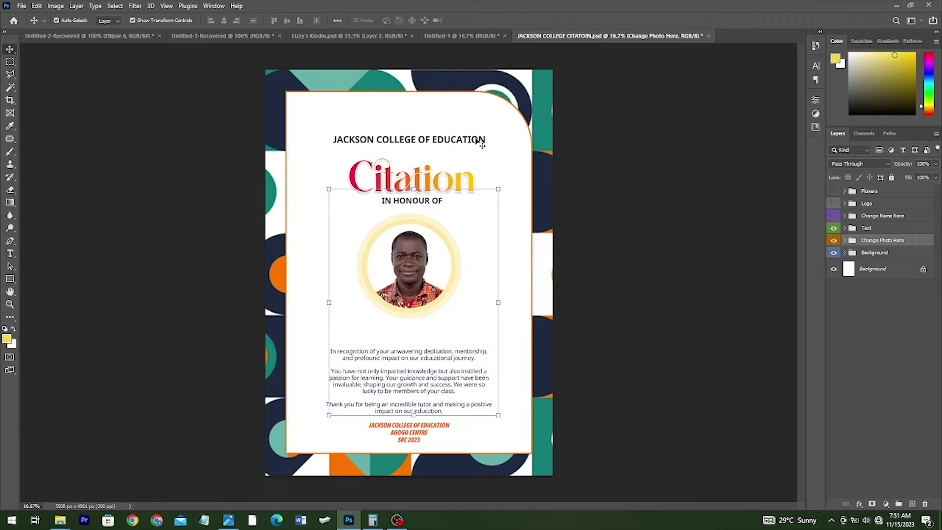
click(421, 181)
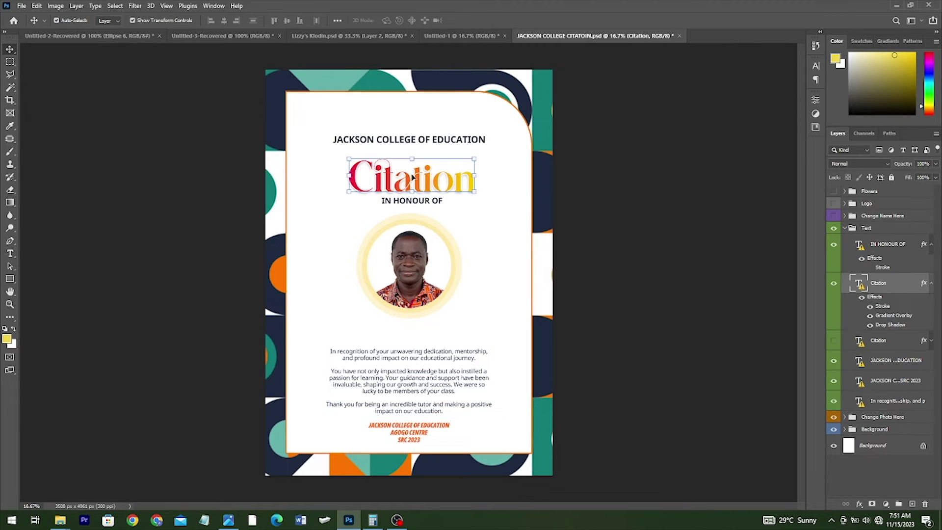
click(816, 65)
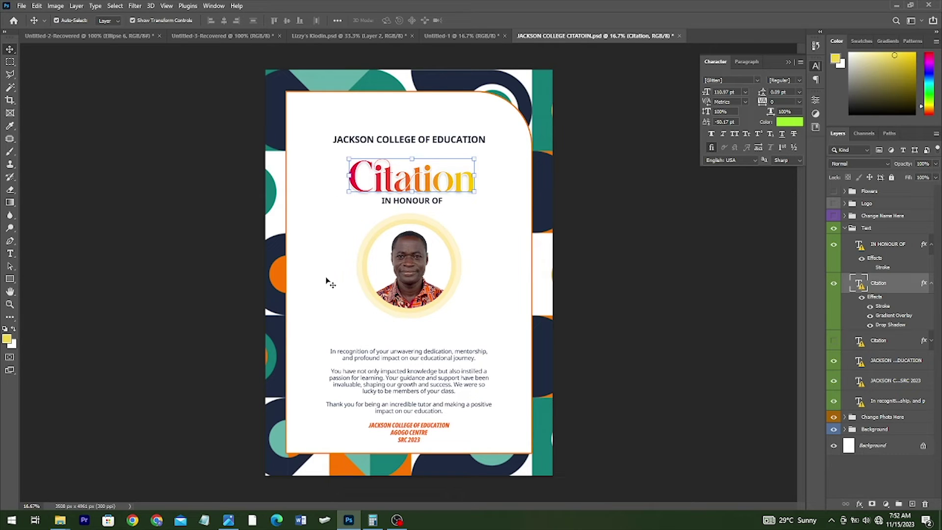
Type a replacement string into the college heading text and commit it
key(t)
click(438, 140)
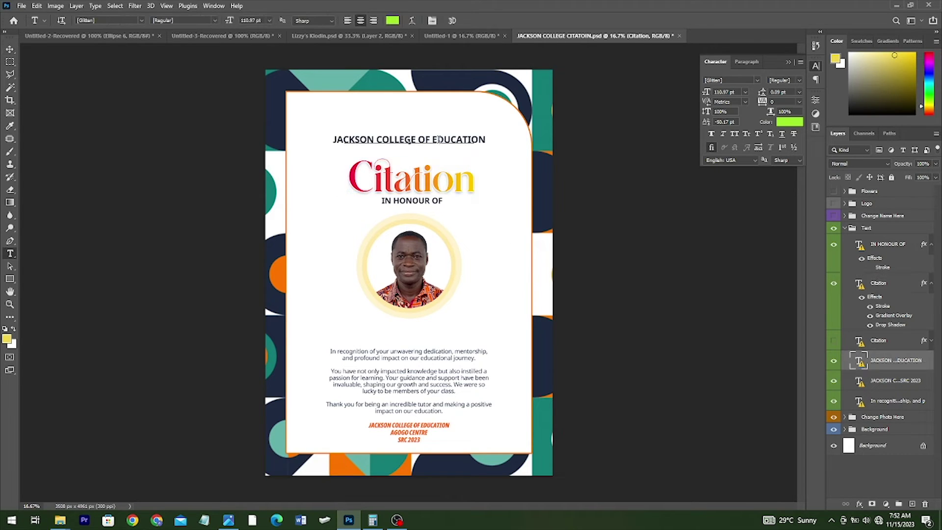
click(543, 231)
text(PAA)
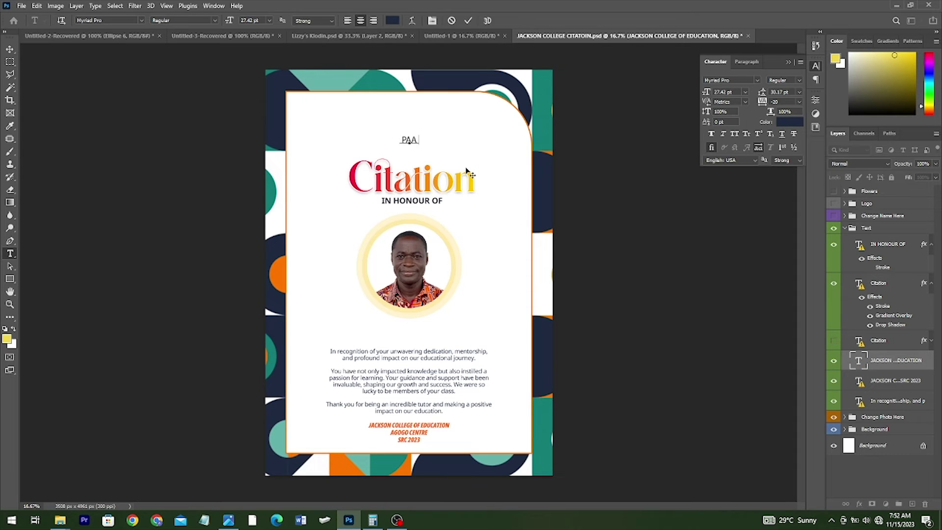
text(SOLO12345)
key(ctrl+Return)
key(v)
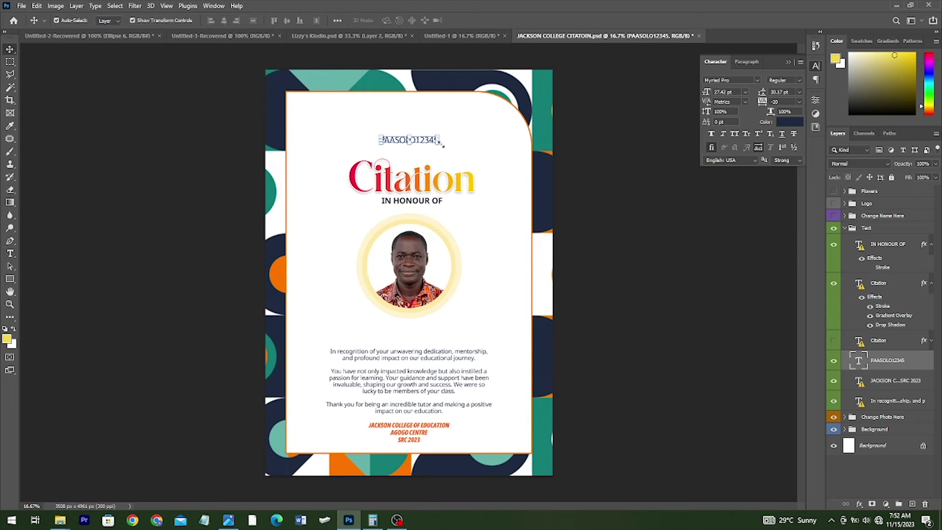
click(485, 143)
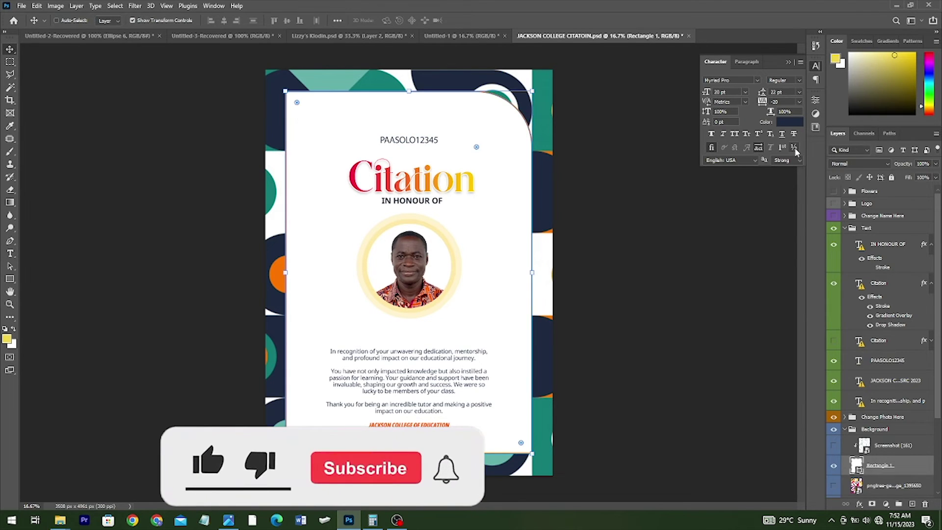
Revert the heading to JACKSON COLLEGE OF EDUCATION and show the Change Name Here group
key(ctrl+z)
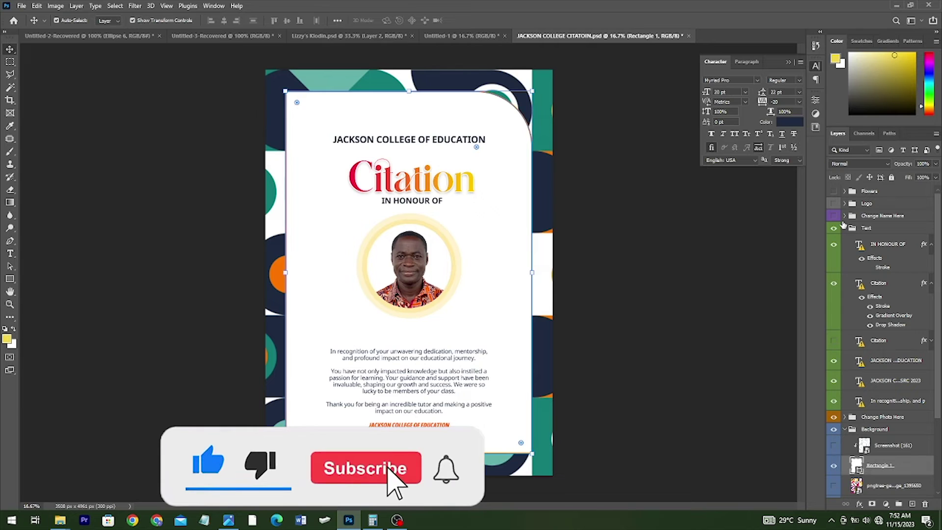
click(844, 229)
click(833, 215)
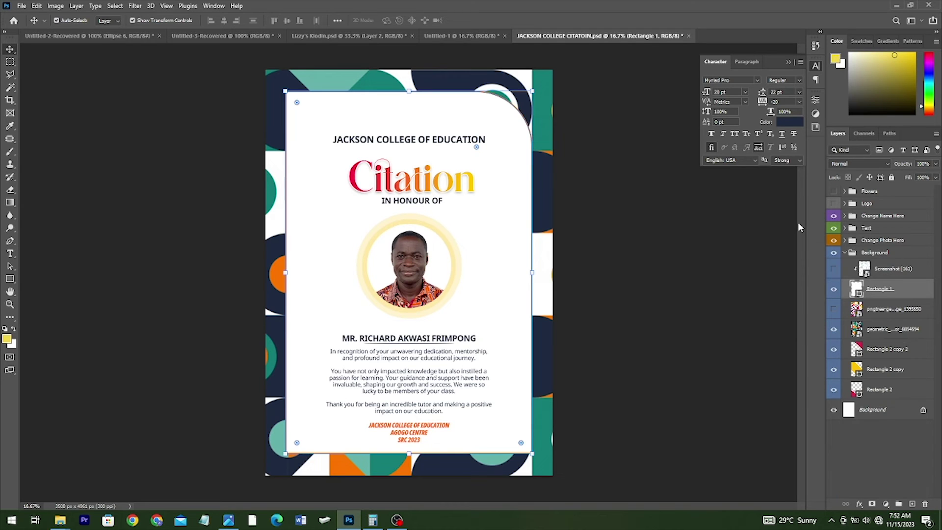
Deselect, collapse Background, and turn on the Logo and Flowers groups for the crest, laurel wreath and seal
key(ctrl+h)
click(845, 252)
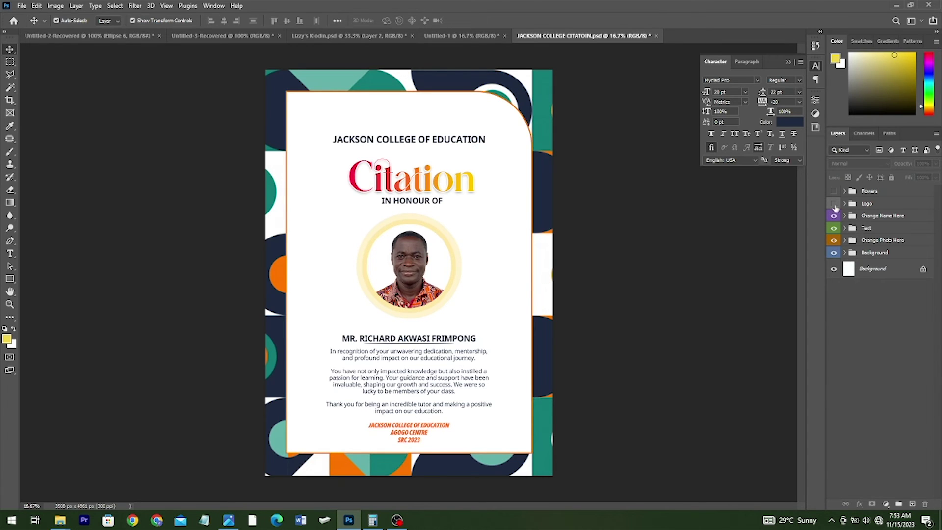
click(834, 204)
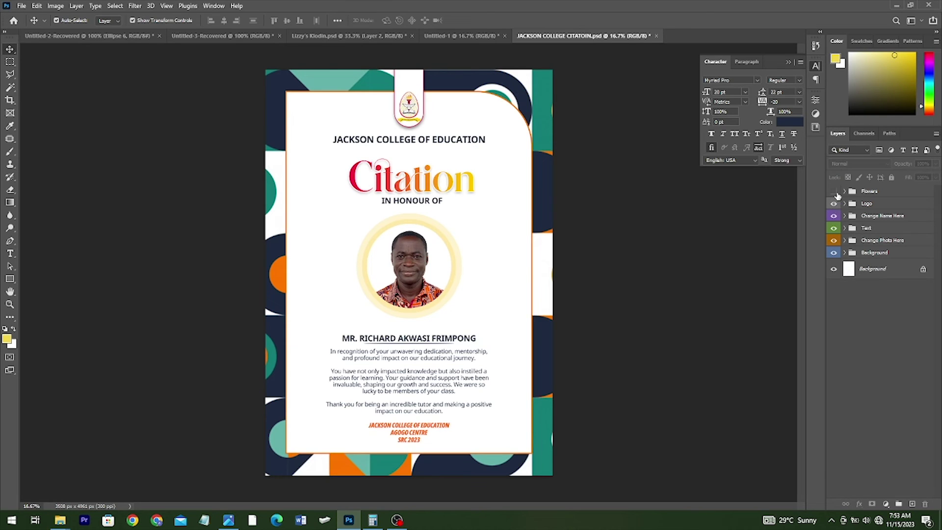
click(833, 191)
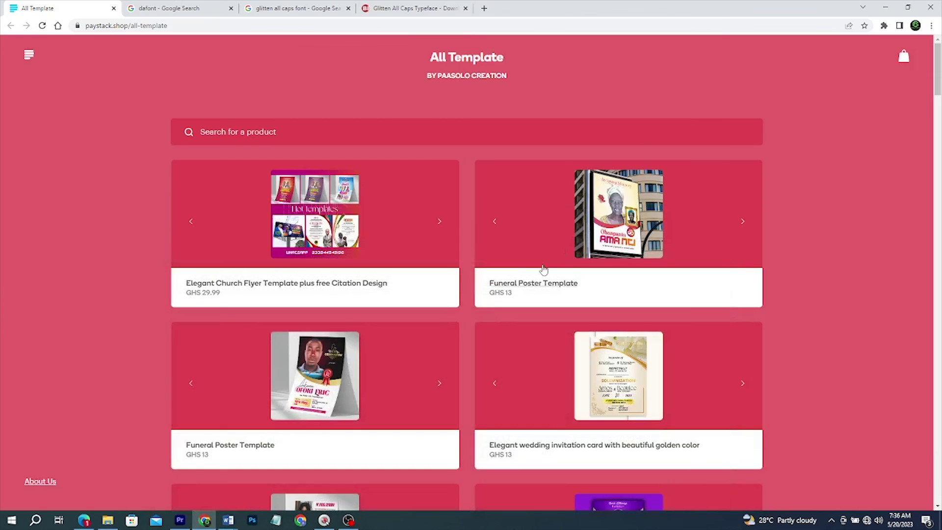
scroll(543, 270, down, 10)
scroll(544, 270, down, 10)
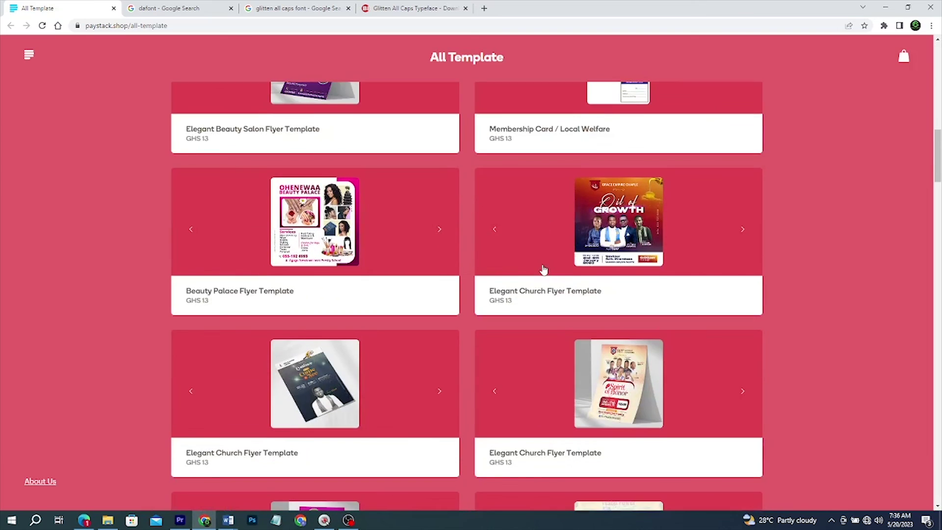
scroll(544, 270, down, 15)
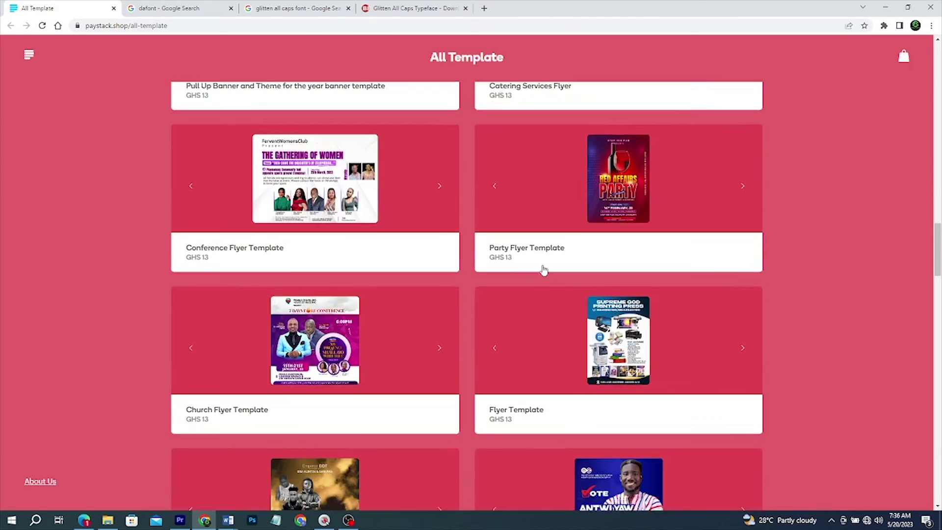
key(Home)
scroll(544, 270, down, 17)
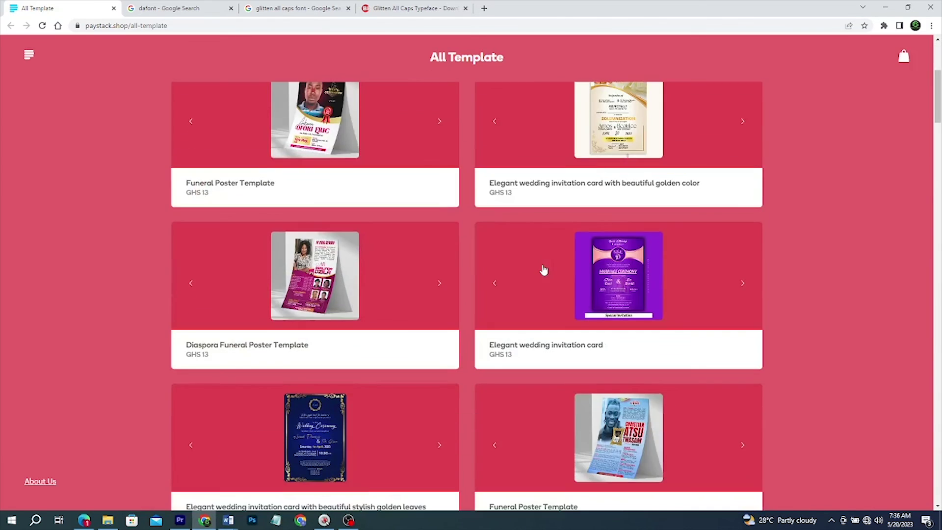
scroll(544, 270, down, 17)
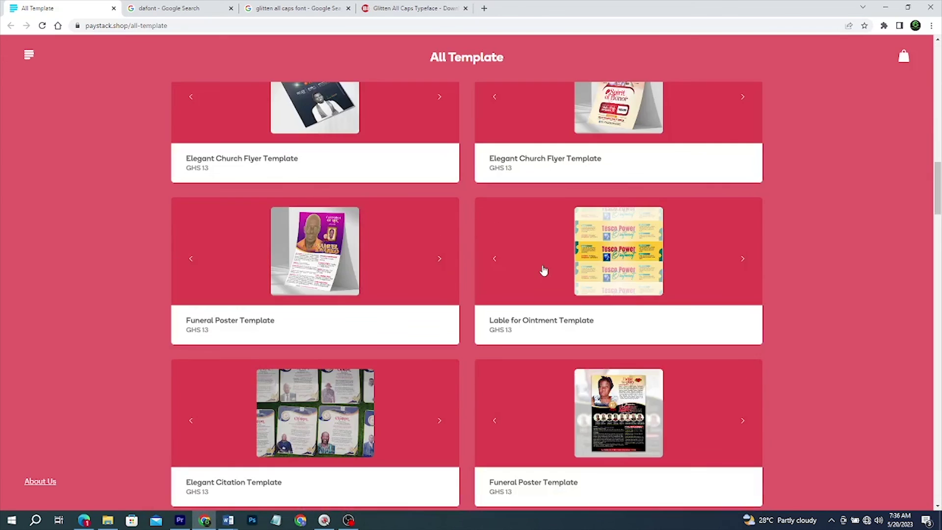
scroll(543, 270, down, 4)
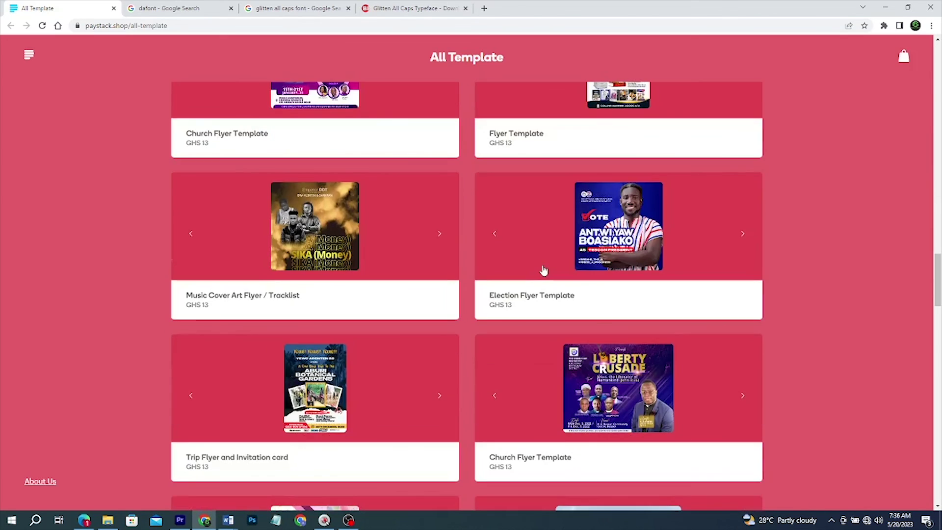
key(Home)
scroll(544, 270, down, 16)
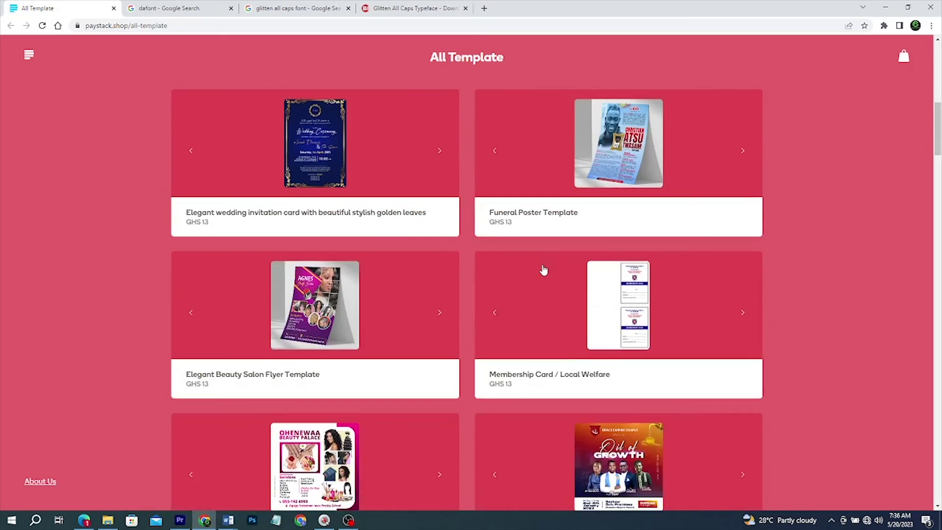